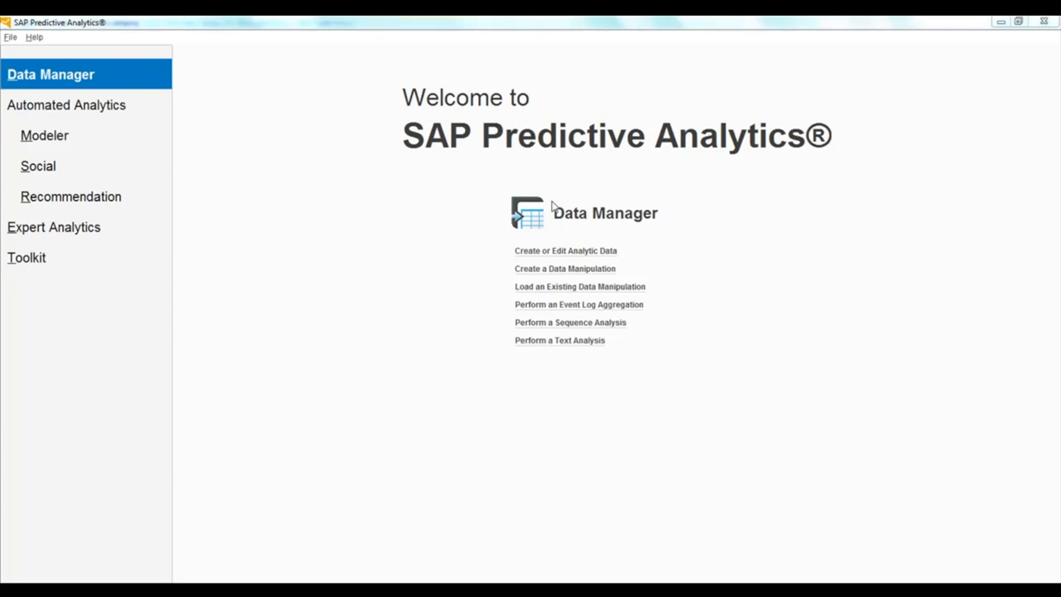
Start creating or editing analytic data and connect the Data Manager to the UMM4HANA database
left_click(558, 252)
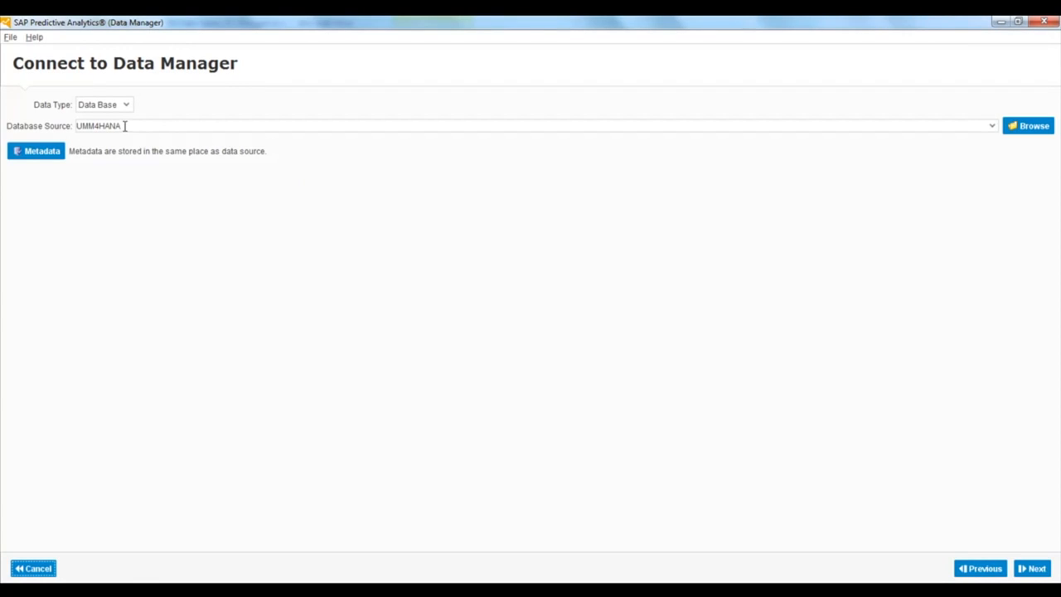
left_click(1024, 126)
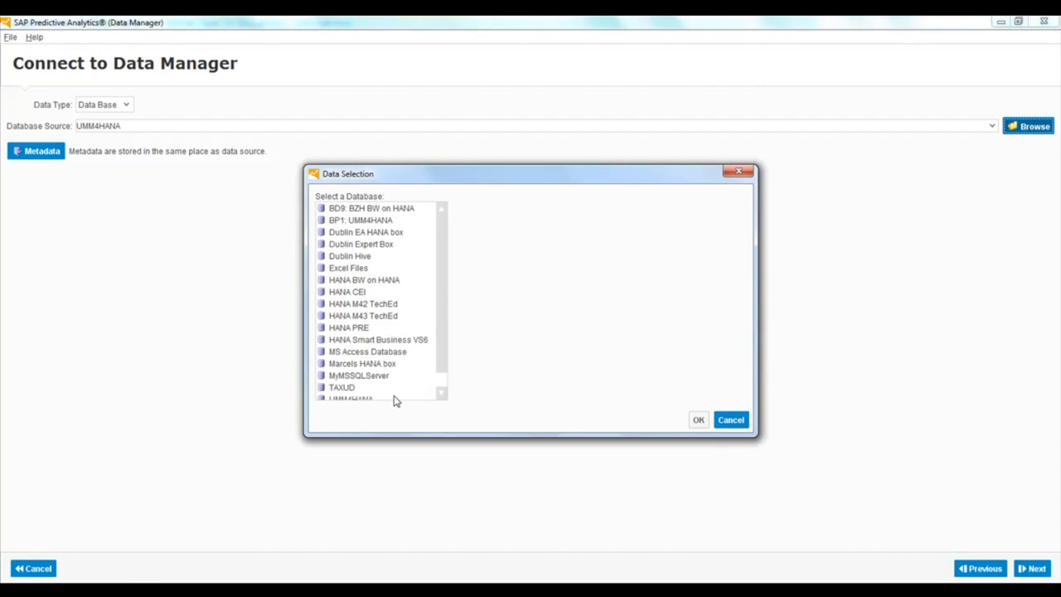
left_click(362, 399)
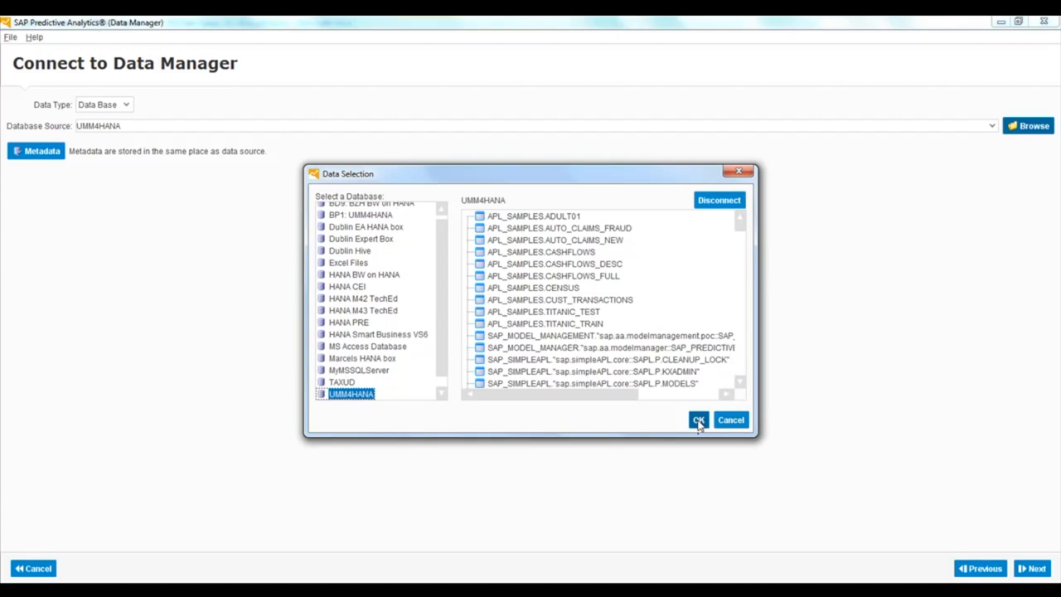
left_click(698, 420)
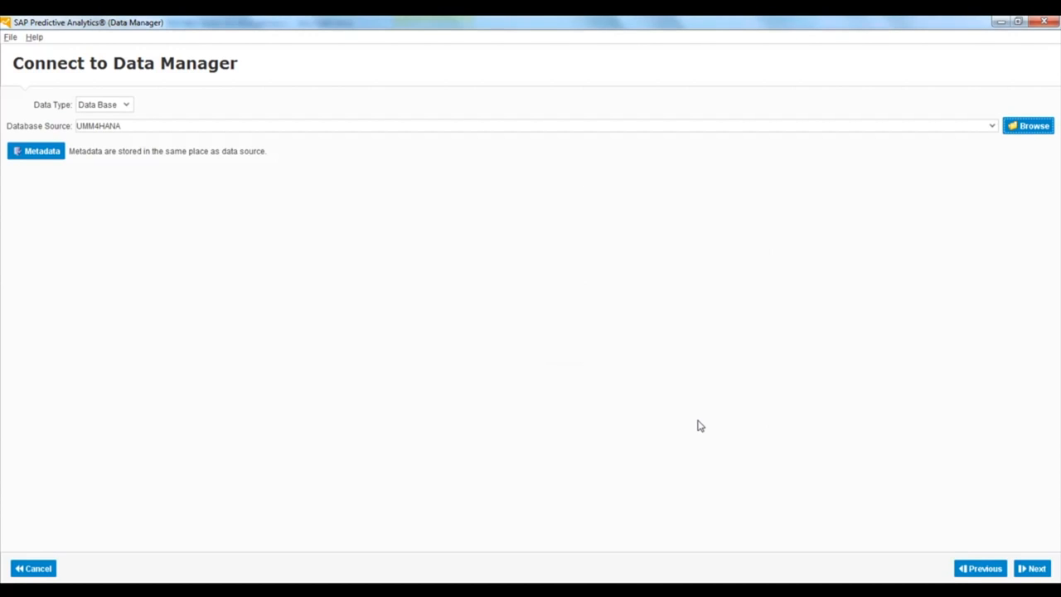
left_click(1032, 568)
Create an analytical record named "Customer Profile" with the description "Customer Profile", based on the CUSTOMER entity, and open its attributes for editing
left_click(10, 122)
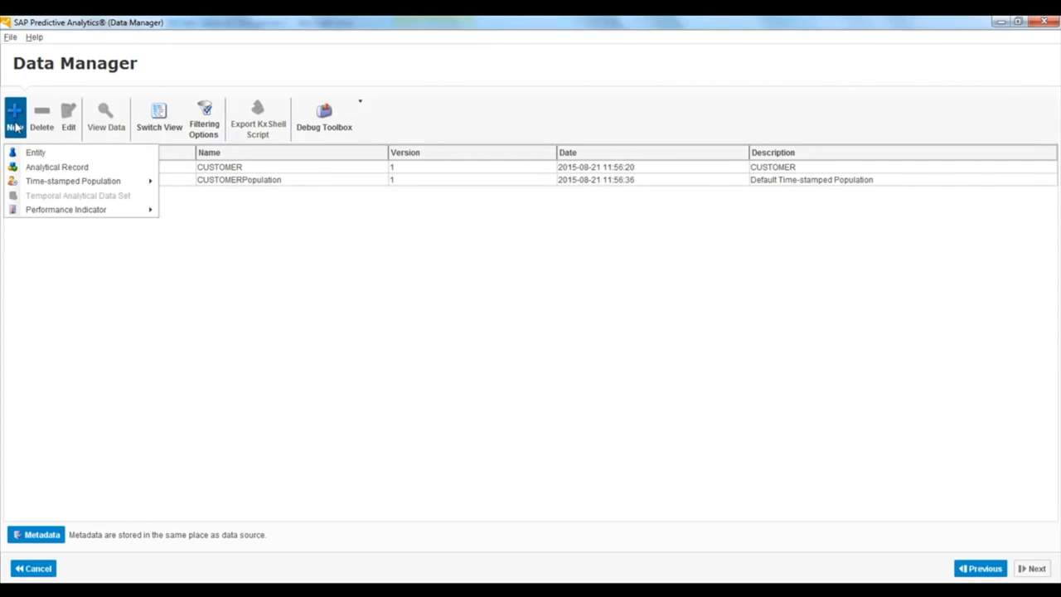
left_click(70, 167)
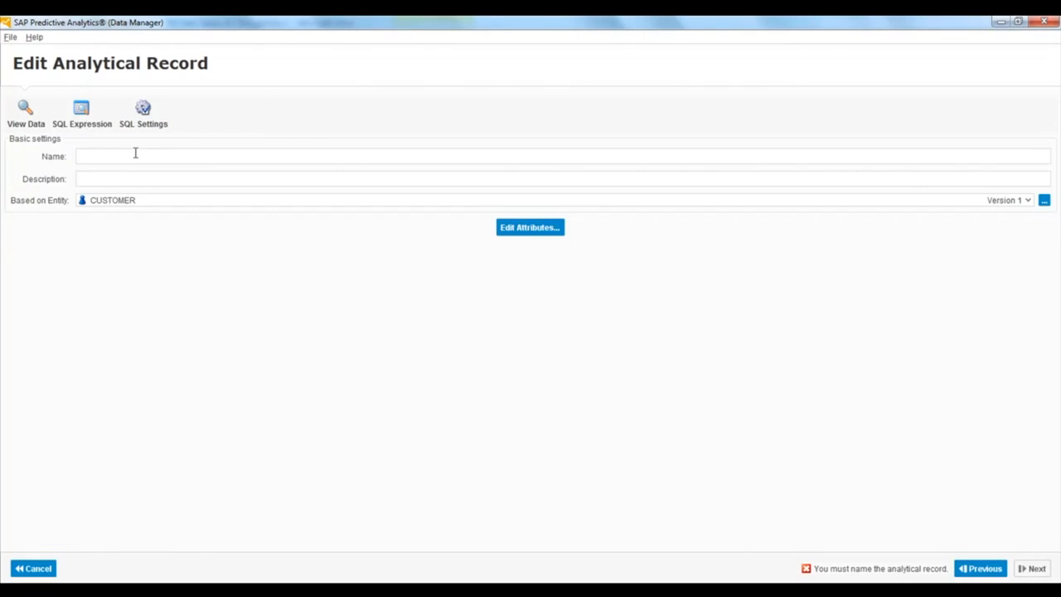
left_click(135, 156)
type("Customer P")
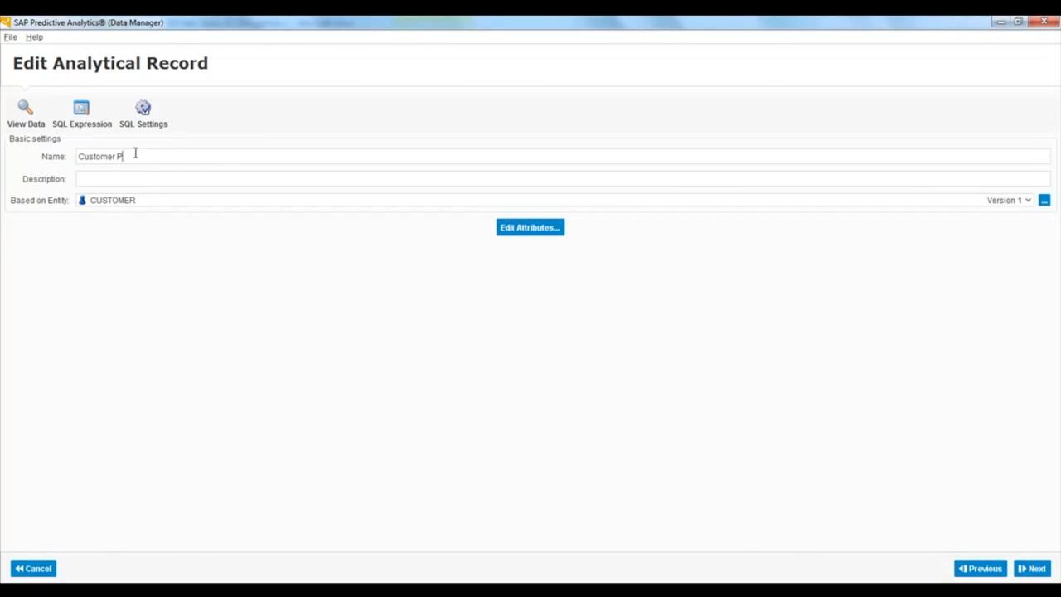
type("rofile")
type("Customer")
type(" Profile")
left_click(524, 232)
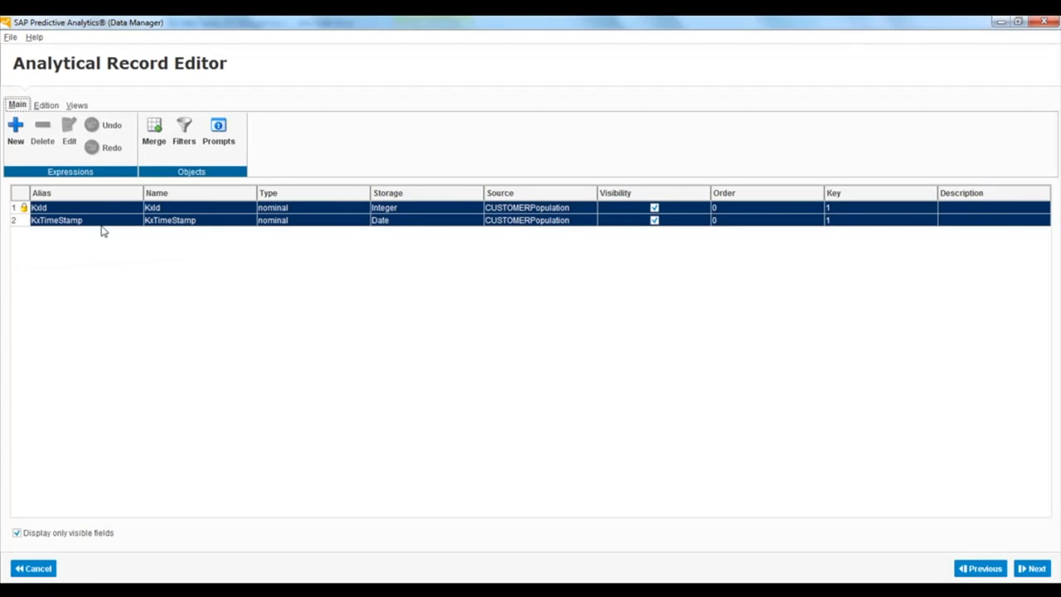
Start a merge for the analytical record with USER_APL."BANK CUST" as the target table
left_click(160, 143)
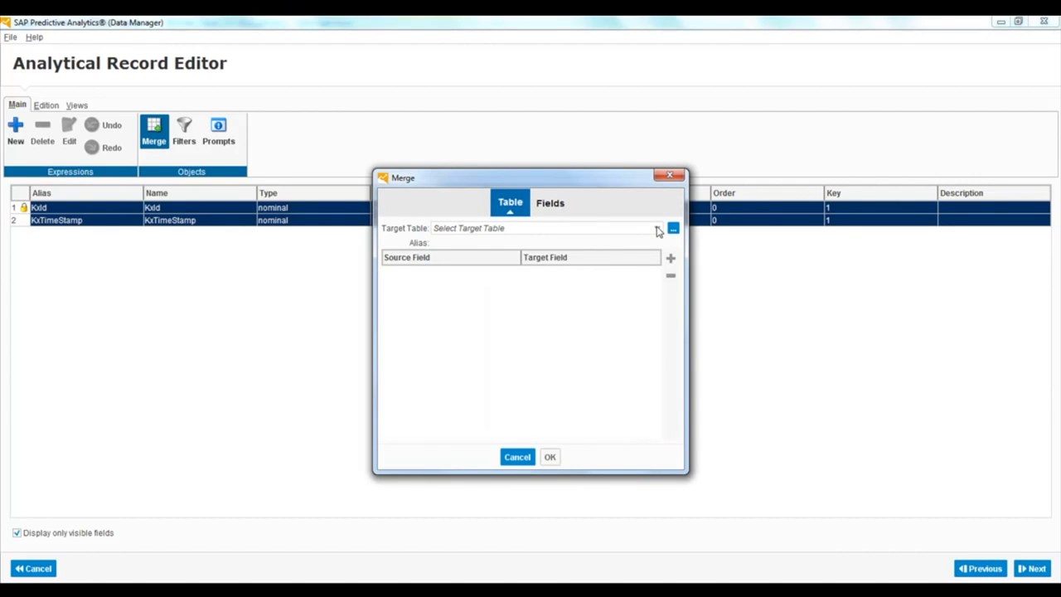
left_click(657, 230)
scroll(655, 323, "down", 10)
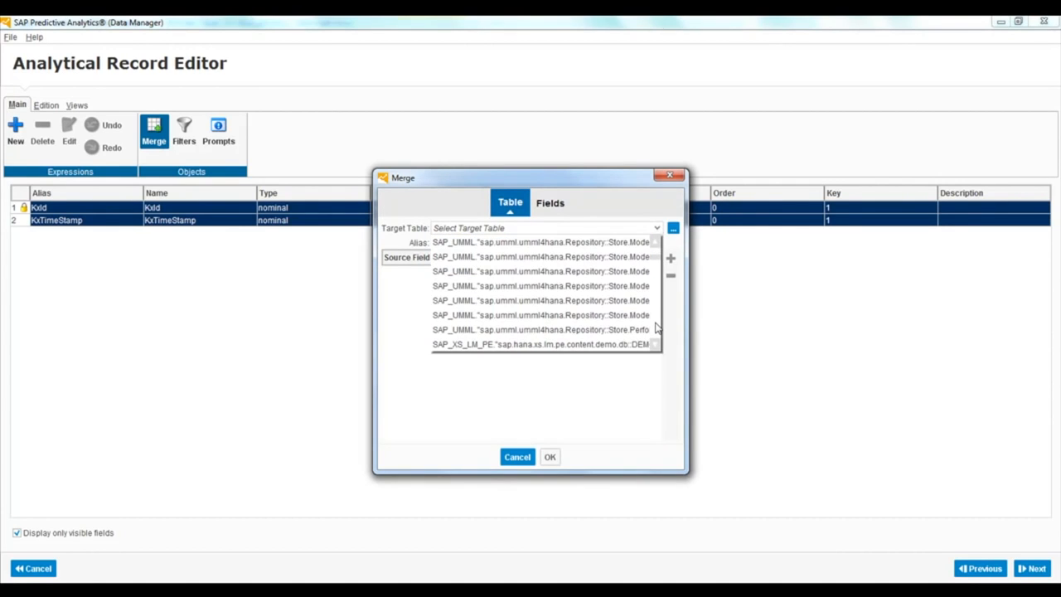
scroll(656, 327, "down", 15)
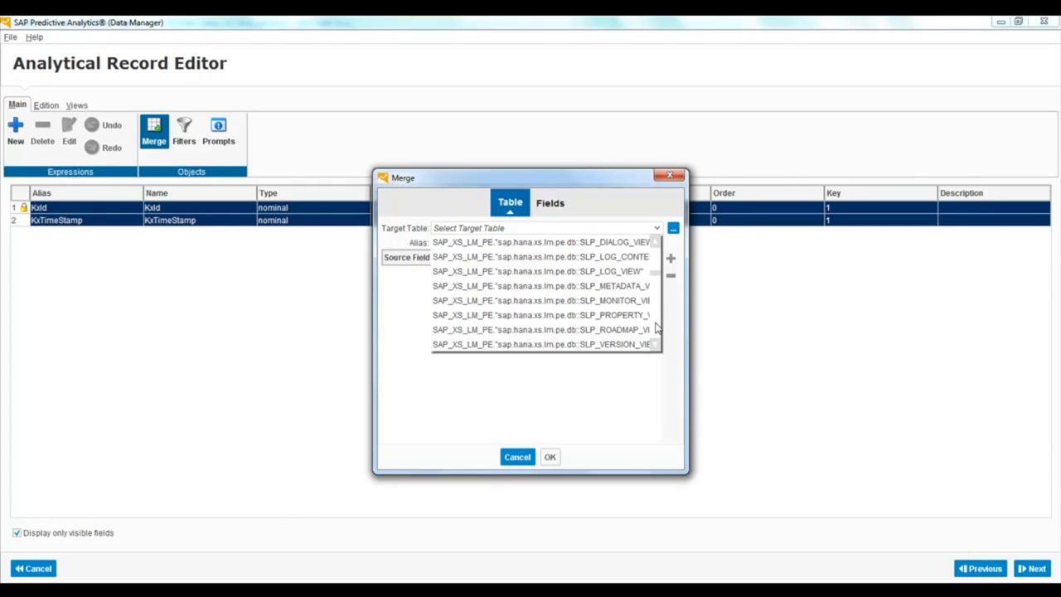
left_click(516, 241)
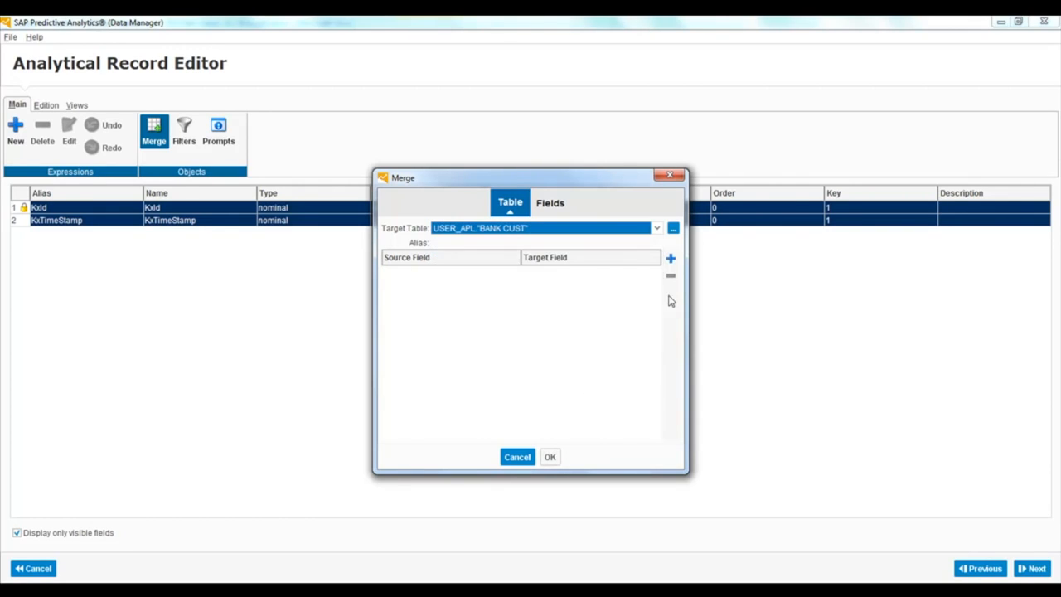
Join source field KxId to target field CUSTOMER ID and complete the BANK CUST merge
left_click(671, 258)
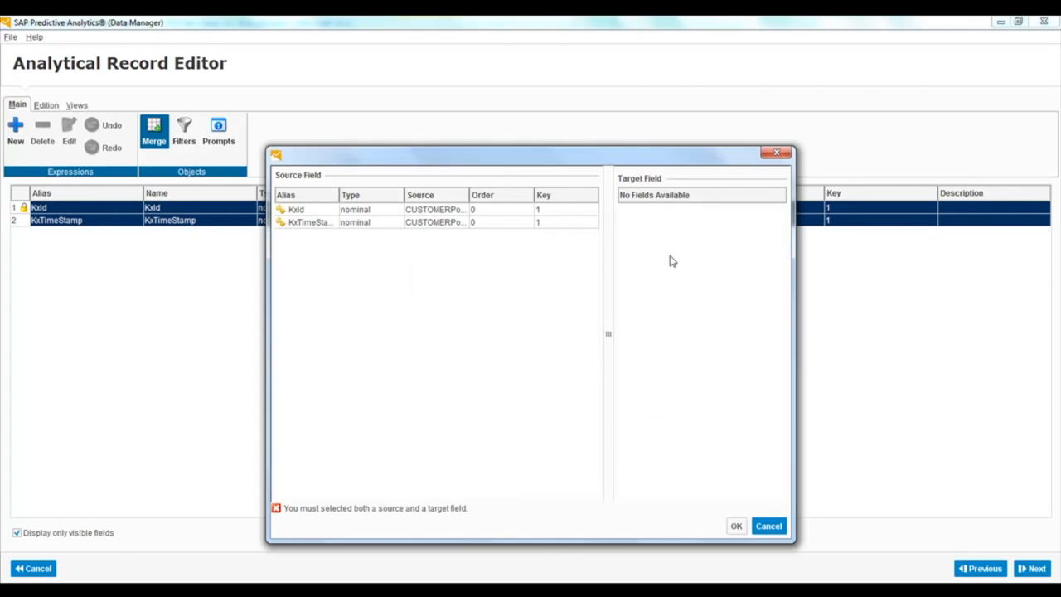
left_click(323, 223)
left_click(320, 211)
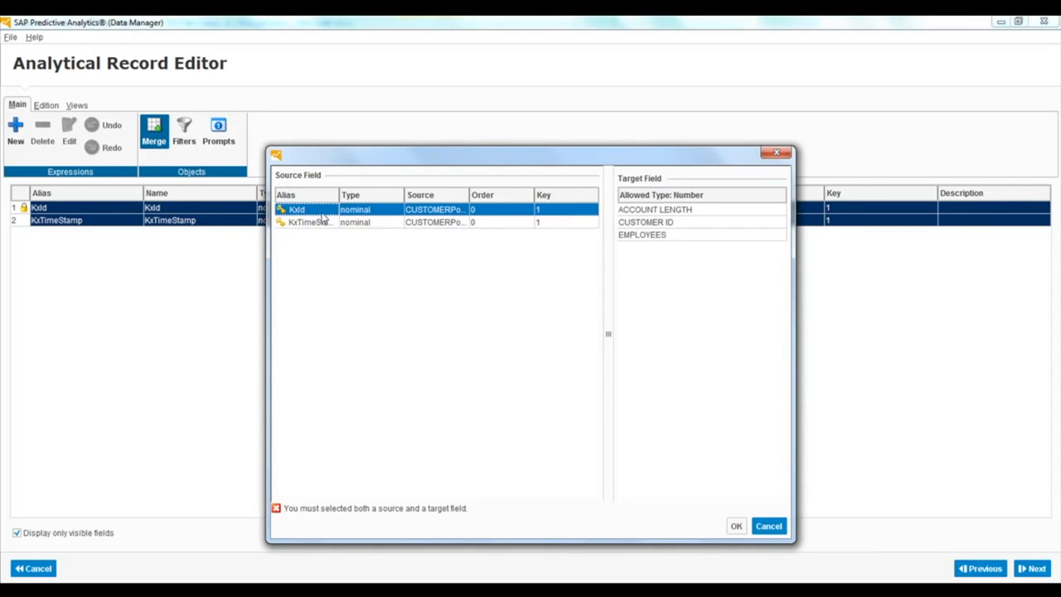
left_click(690, 223)
left_click(736, 525)
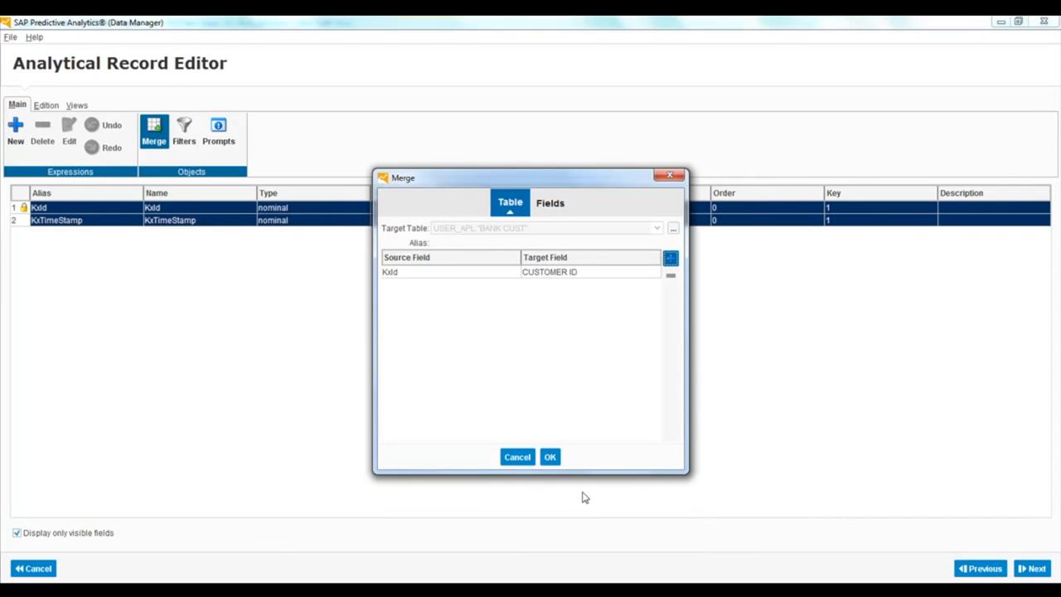
left_click(551, 457)
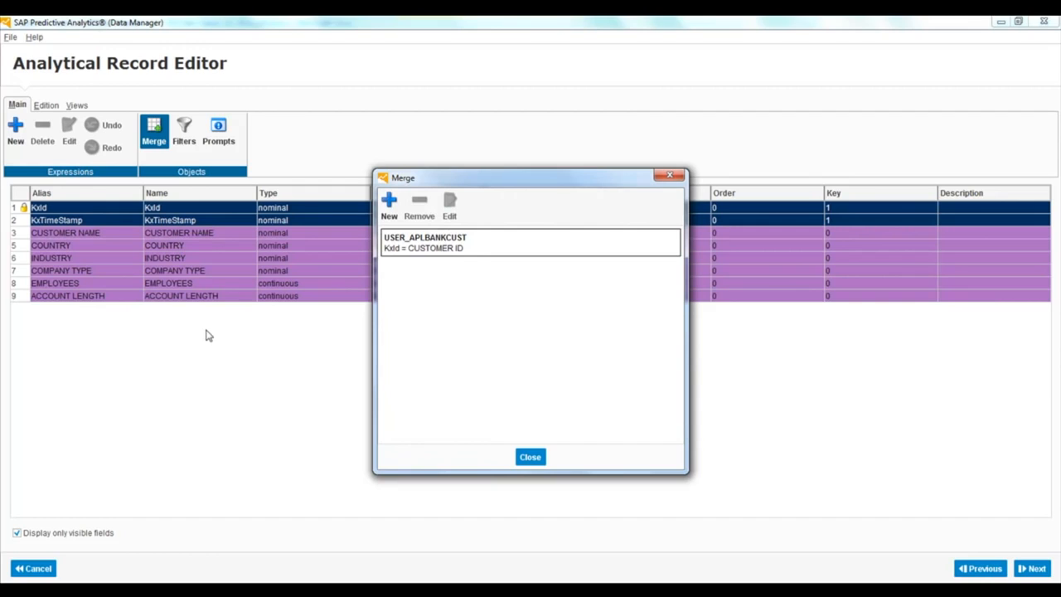
left_click(533, 458)
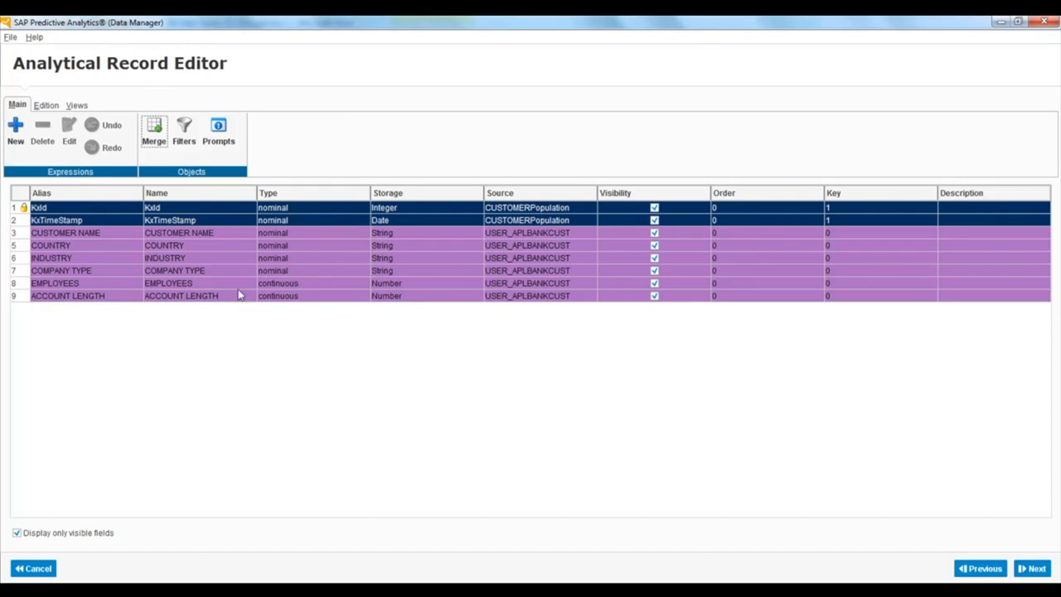
Add a second merge with USER_APL."Bank Customer Transactions2" as the target table
left_click(155, 131)
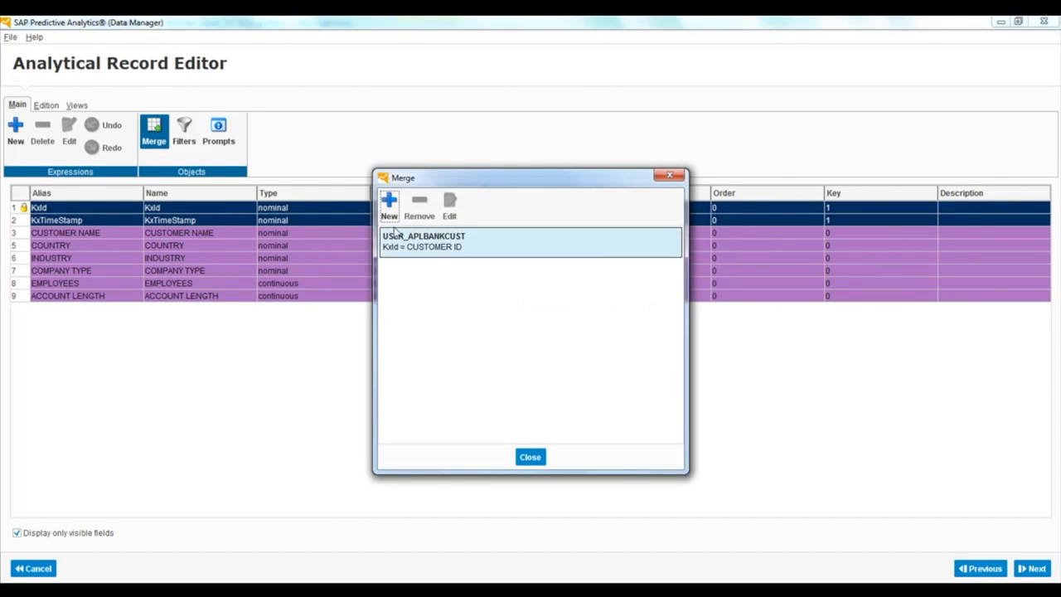
left_click(389, 213)
left_click(656, 228)
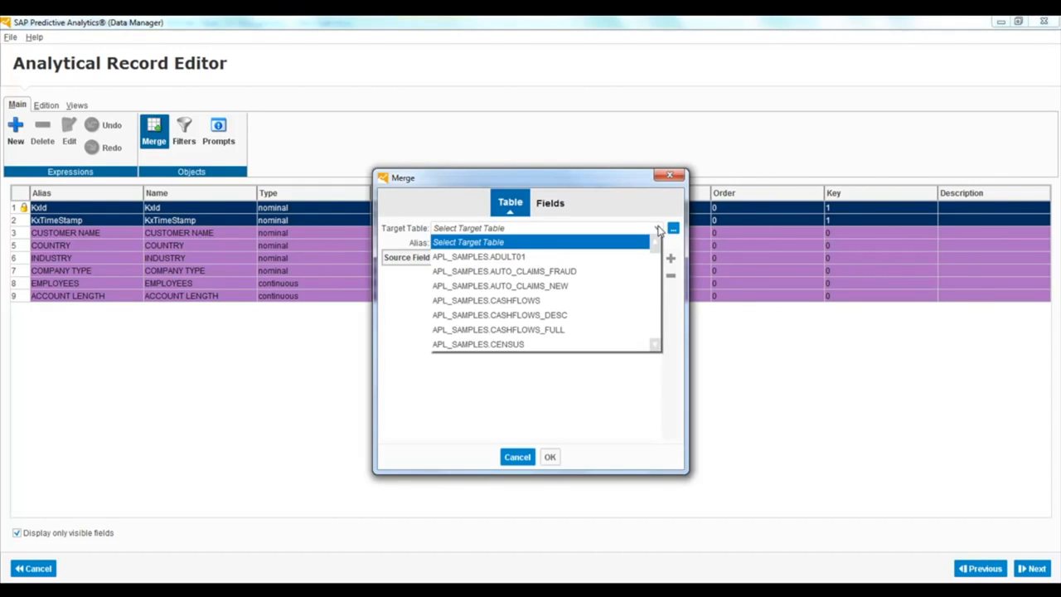
scroll(661, 340, "down", 15)
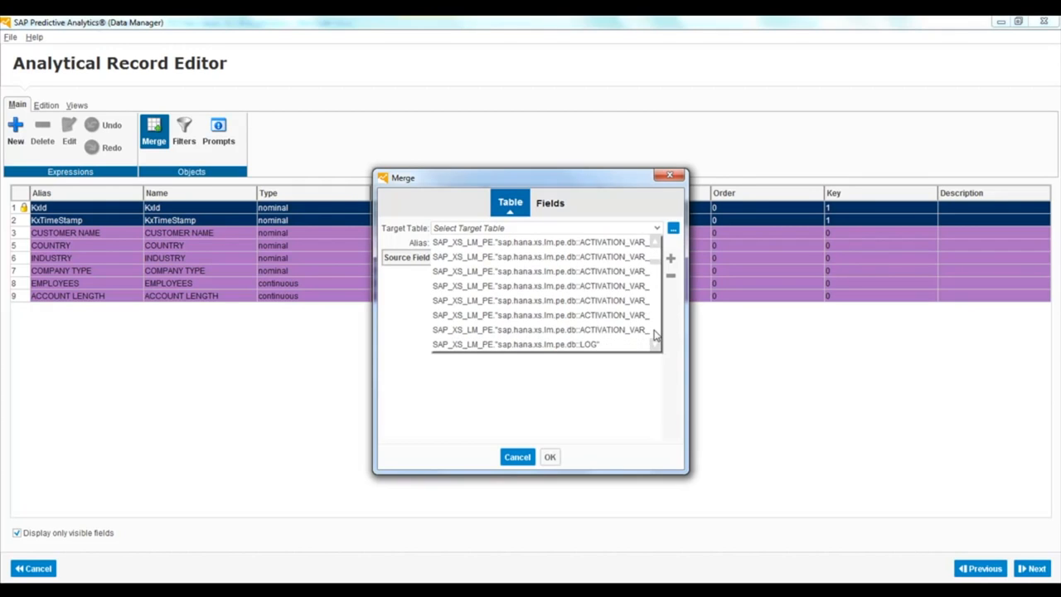
scroll(655, 335, "down", 12)
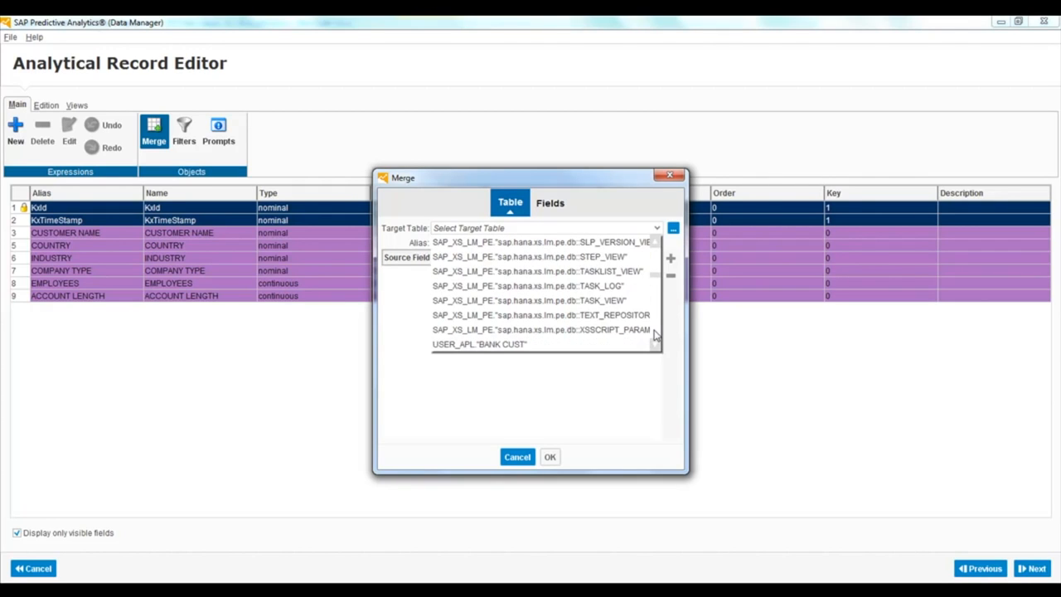
scroll(655, 335, "down", 3)
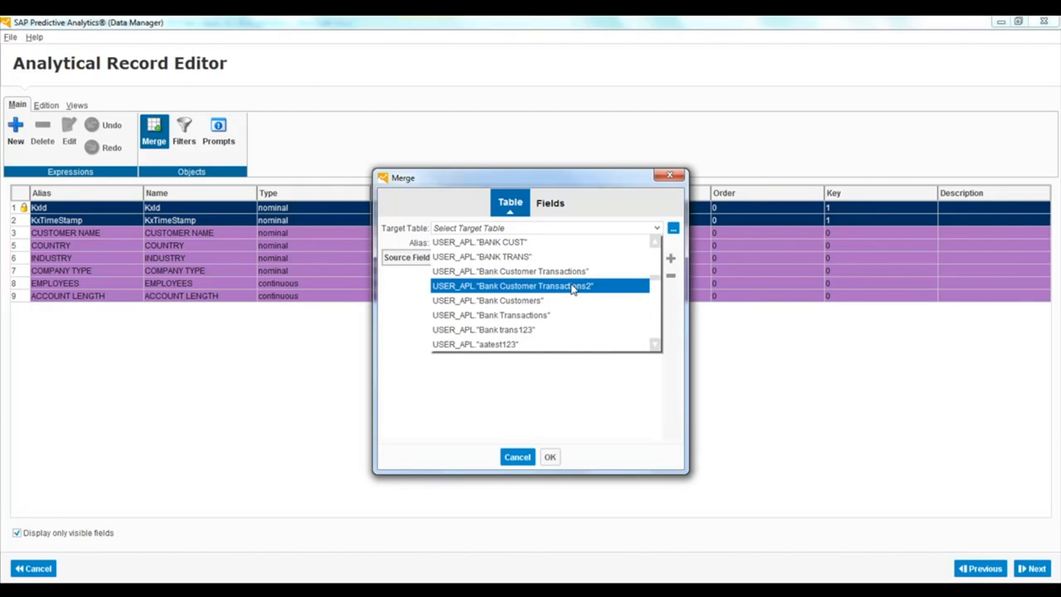
left_click(550, 457)
Join source field CUSTOMER ID to target field CUSTOMER ID2 and complete the transactions table merge
left_click(549, 457)
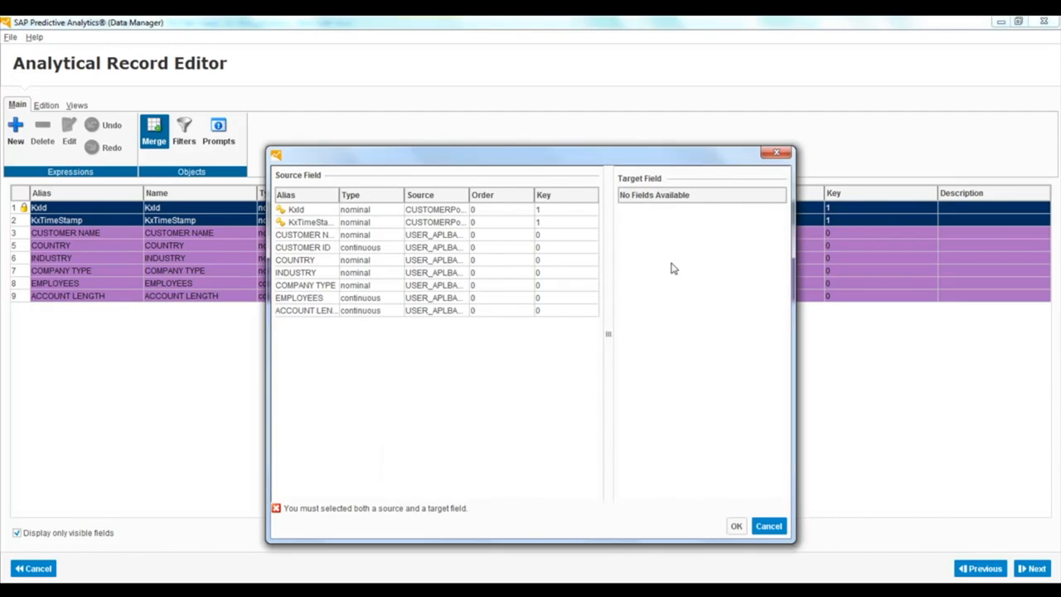
left_click(327, 251)
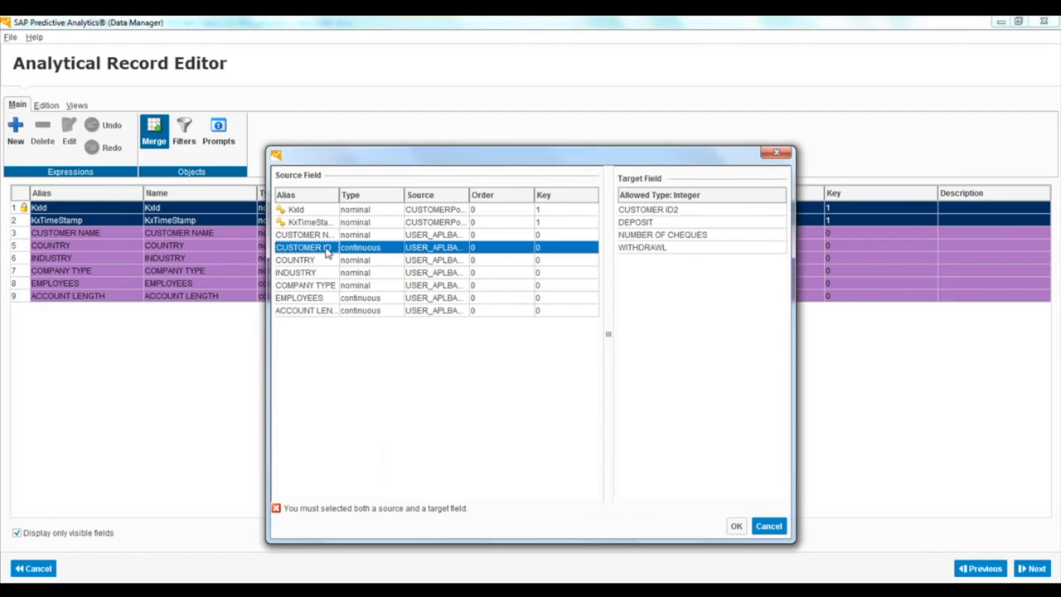
left_click(651, 213)
left_click(736, 527)
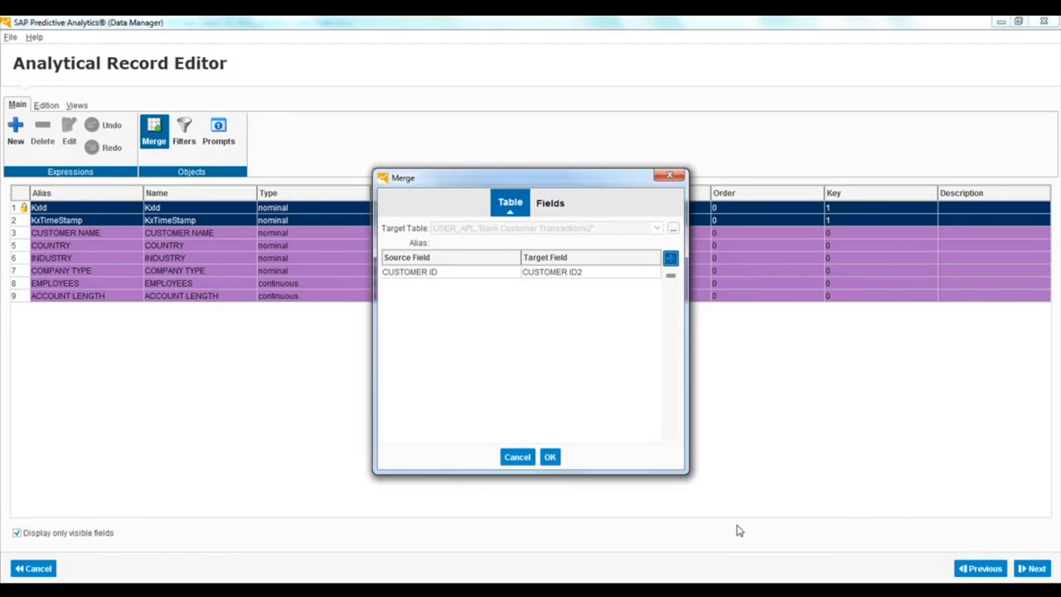
left_click(549, 457)
left_click(530, 335)
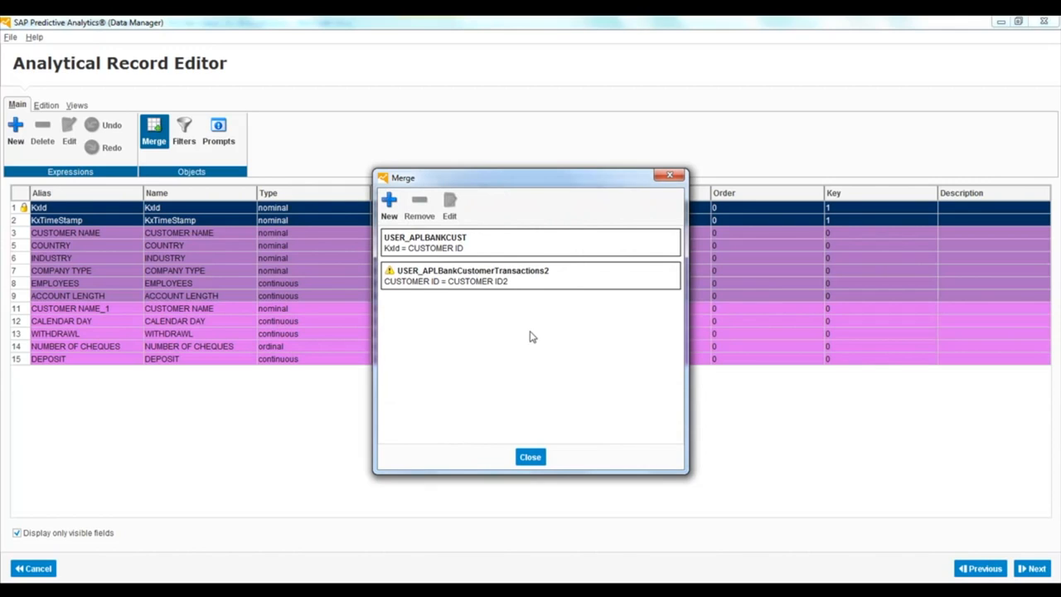
left_click(531, 457)
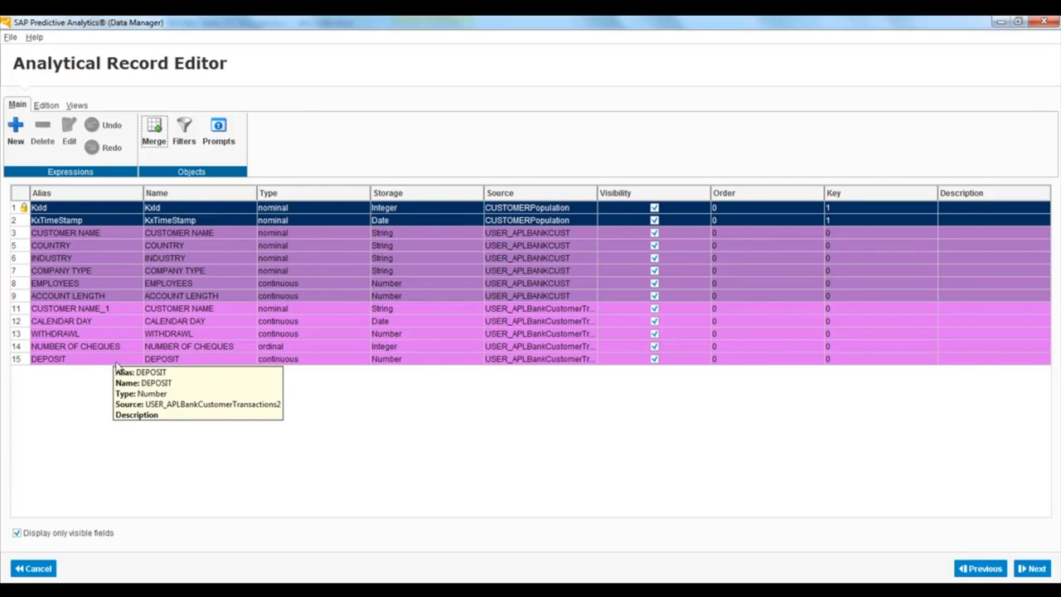
left_click(290, 393)
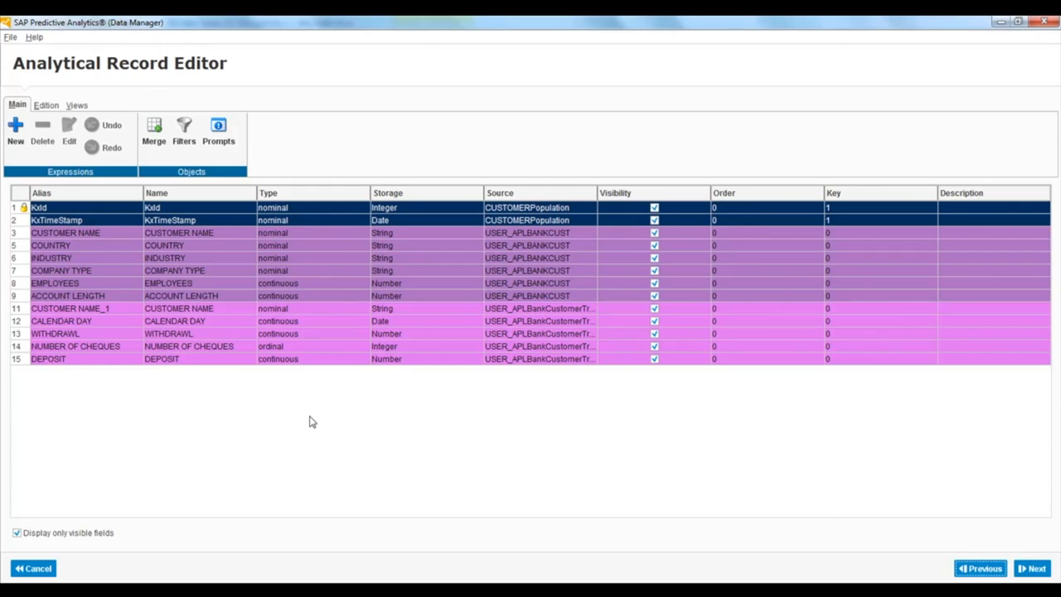
Create a new aggregate with CUSTOMER ID as the reference table key and CUSTOMER ID2 as the events table key
left_click(15, 135)
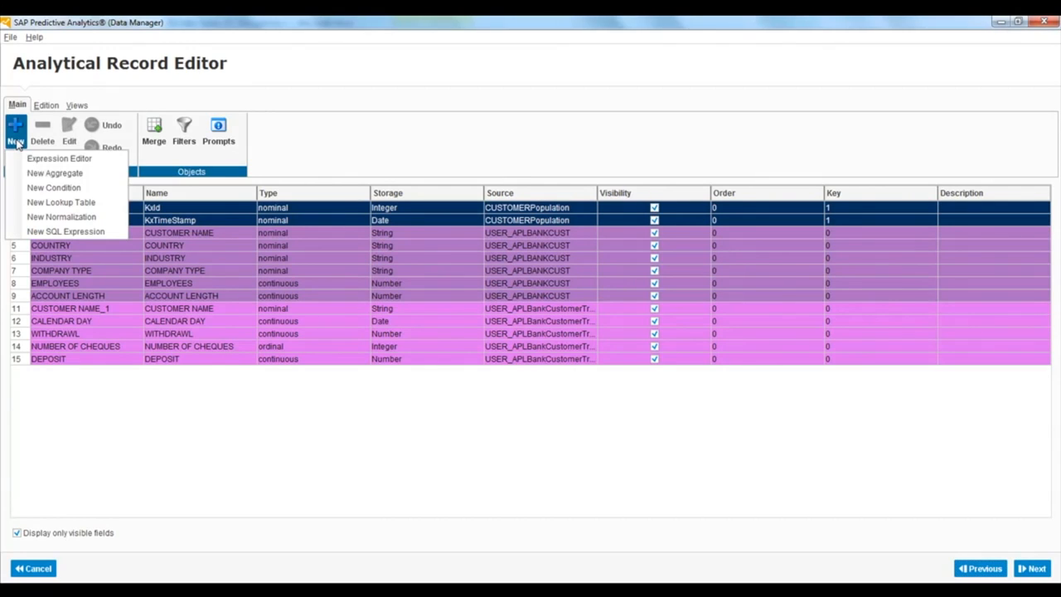
left_click(52, 174)
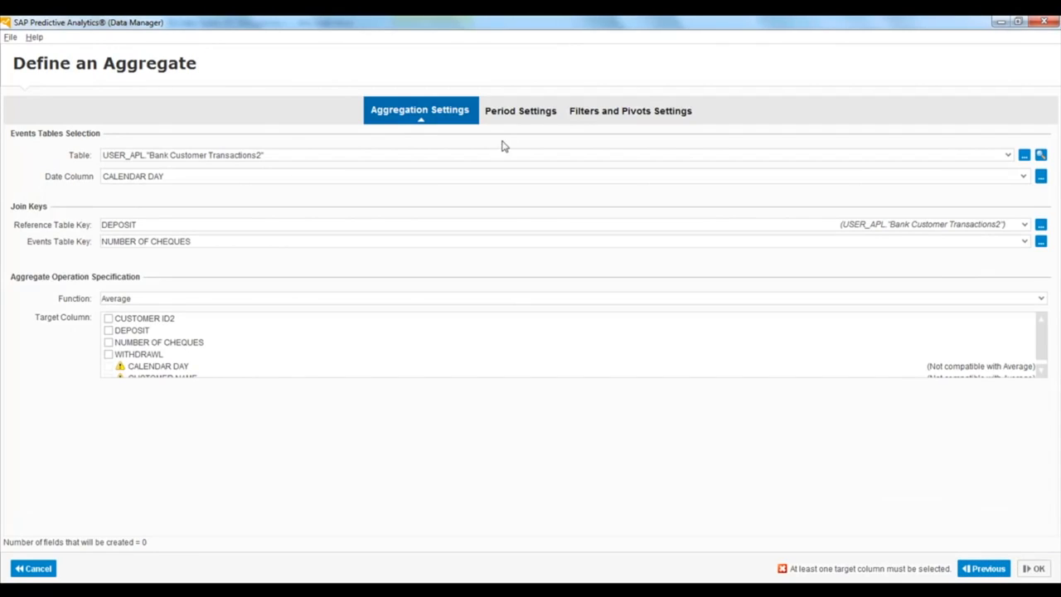
left_click(1021, 227)
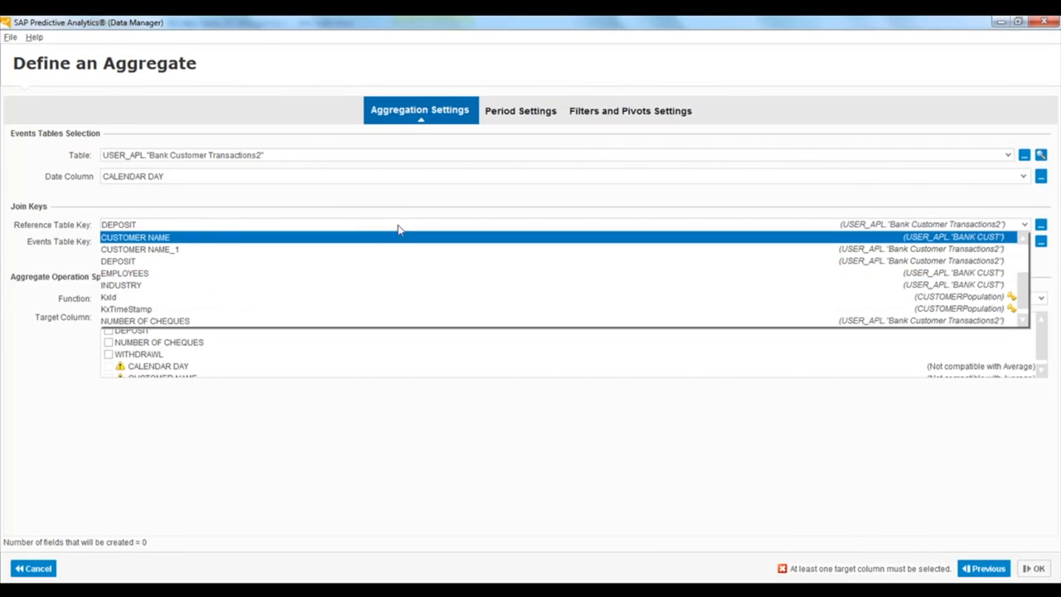
scroll(1026, 249, "up", 2)
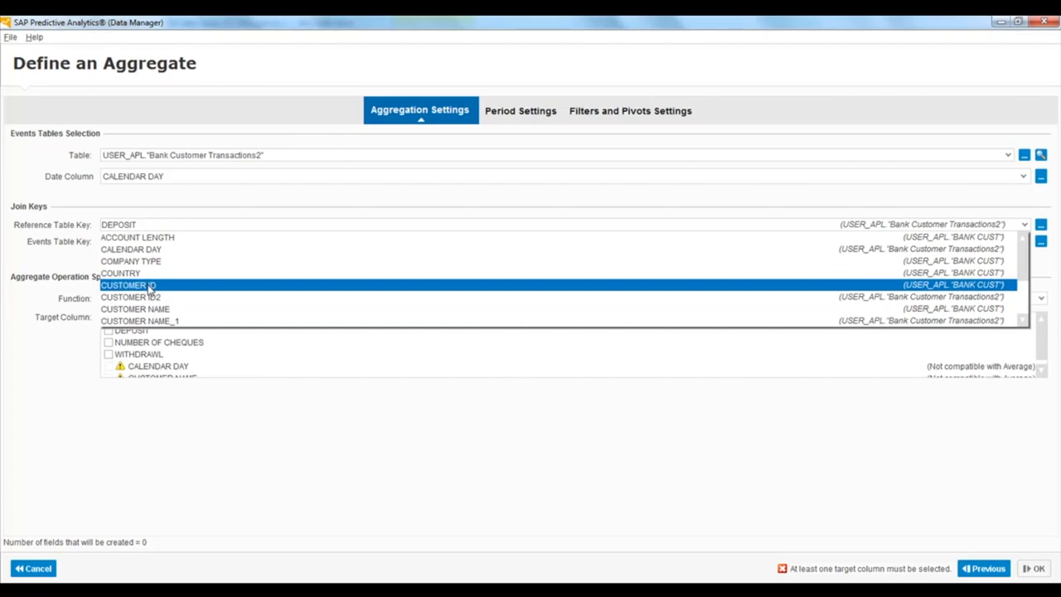
left_click(149, 285)
left_click(187, 241)
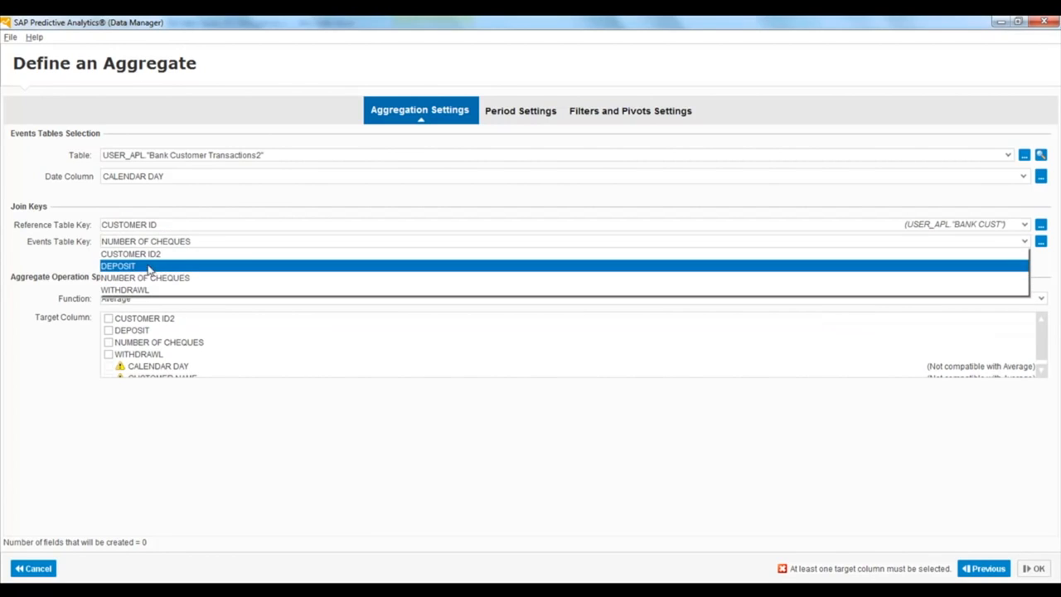
left_click(148, 255)
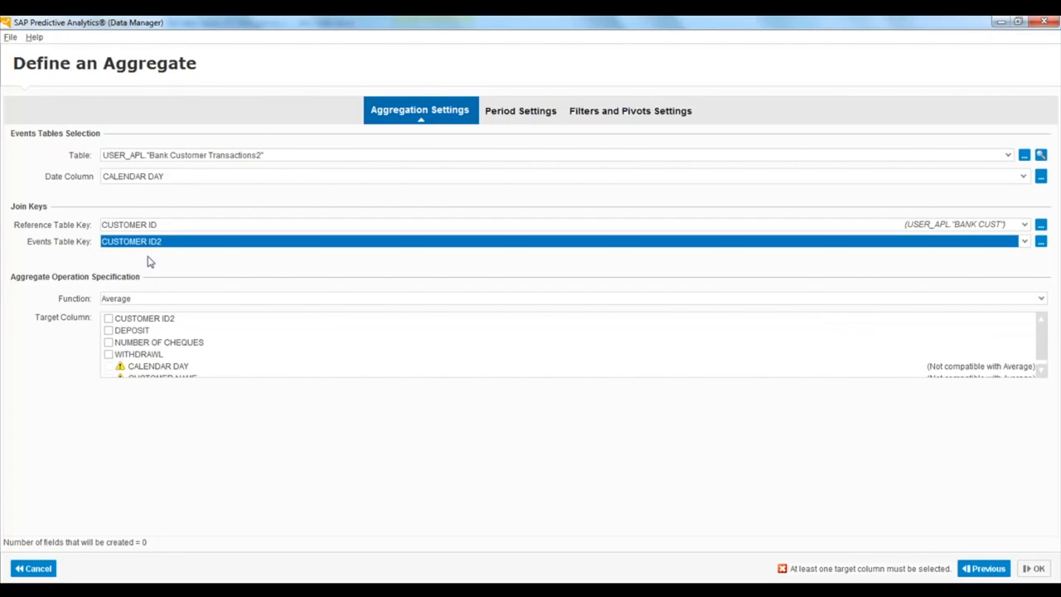
Set the aggregate function to Sum with DEPOSIT as the target column
left_click(161, 299)
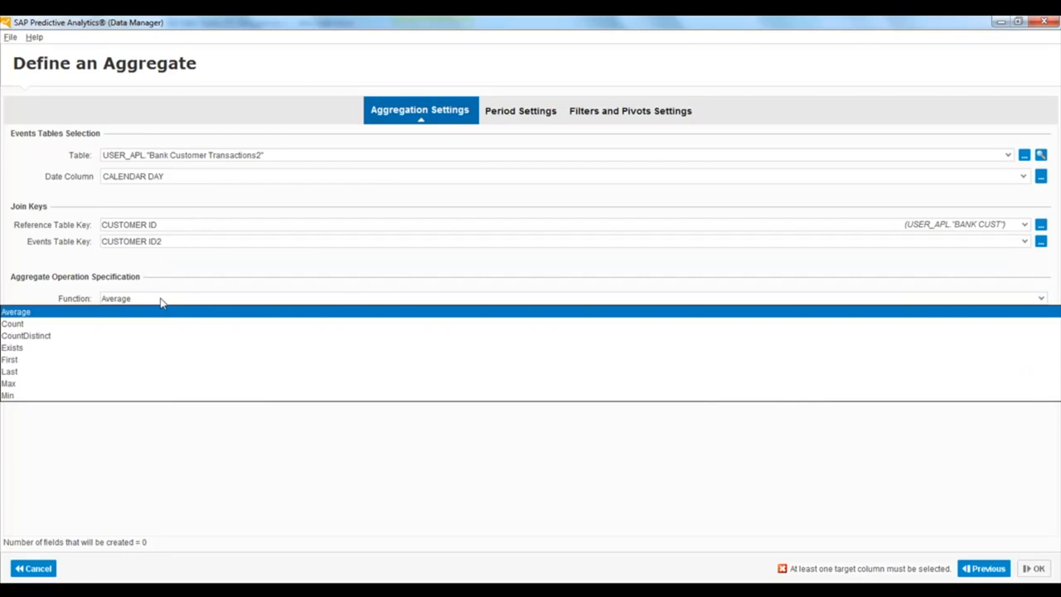
key("Down")
key("Down")
key("Down")
key("Down")
key("Down")
key("Down")
key("Down")
key("Down")
key("Down")
key("Return")
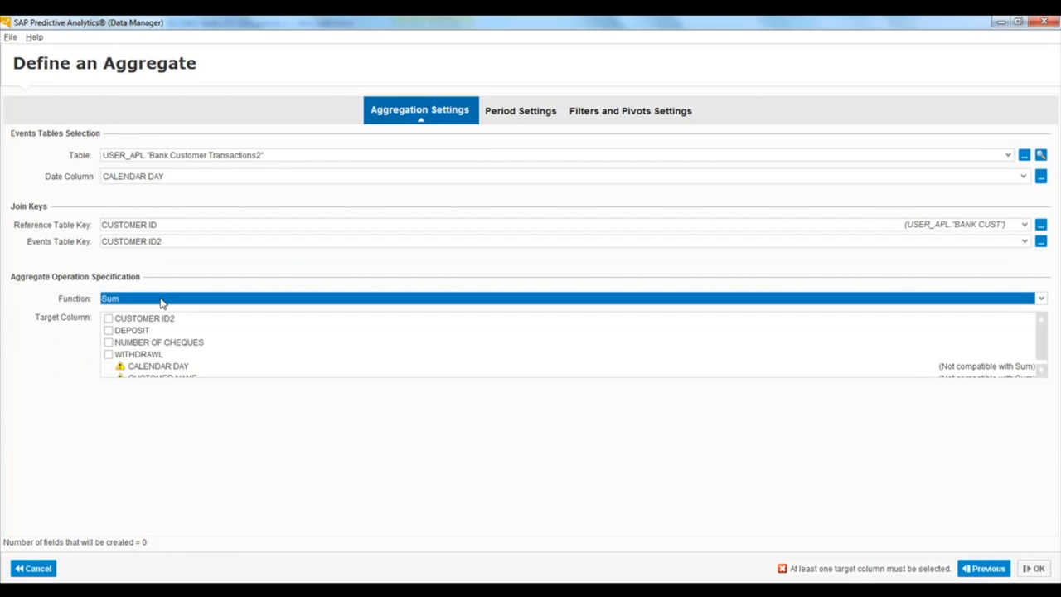
left_click(108, 330)
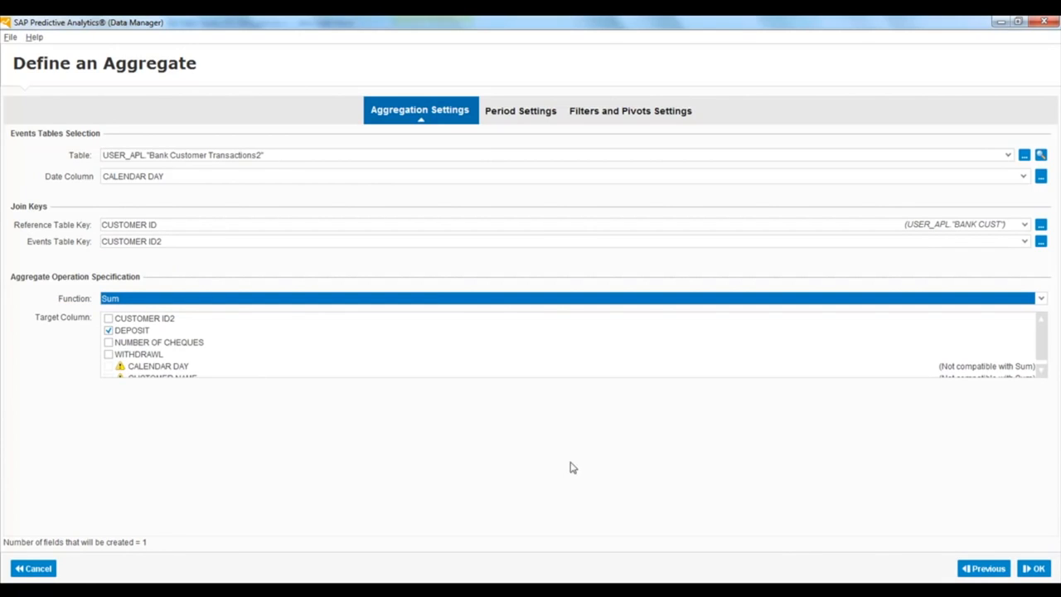
Complete the deposit aggregate and name its computed field Customer_Lifetime_deposits
left_click(1036, 570)
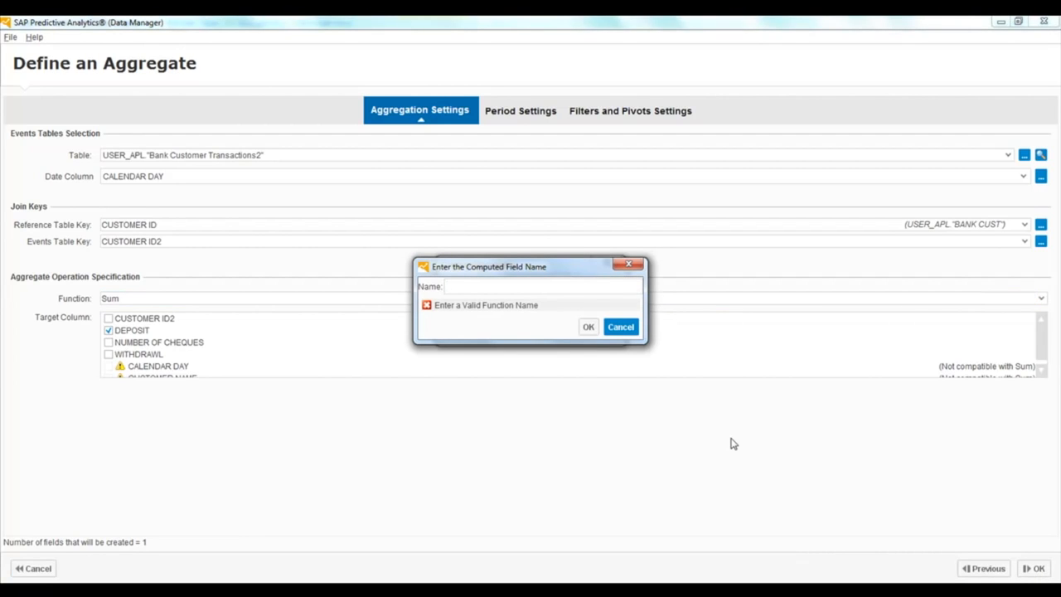
type("Customer")
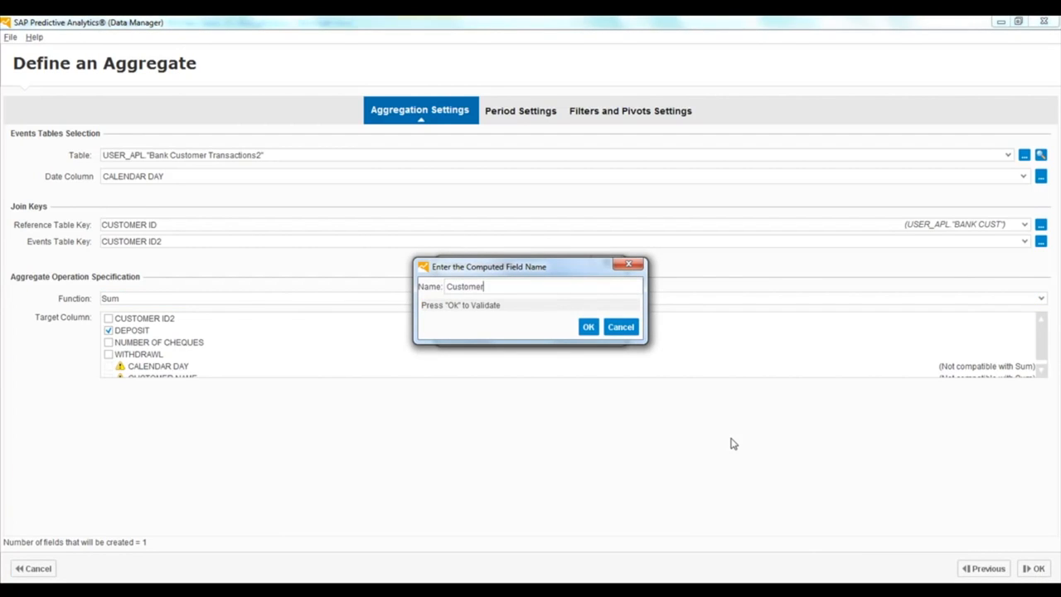
type("_Lifetime_deposits")
left_click(588, 326)
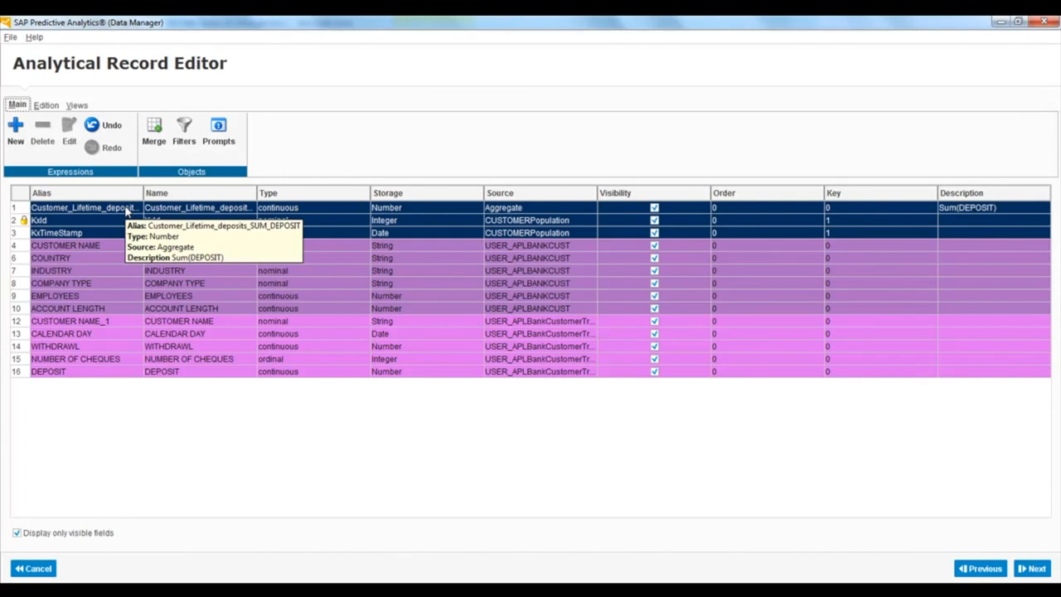
Create another Sum aggregate with WITHDRAWL as the target column and name it Customer_Lifetime_Withdrawls
left_click(15, 131)
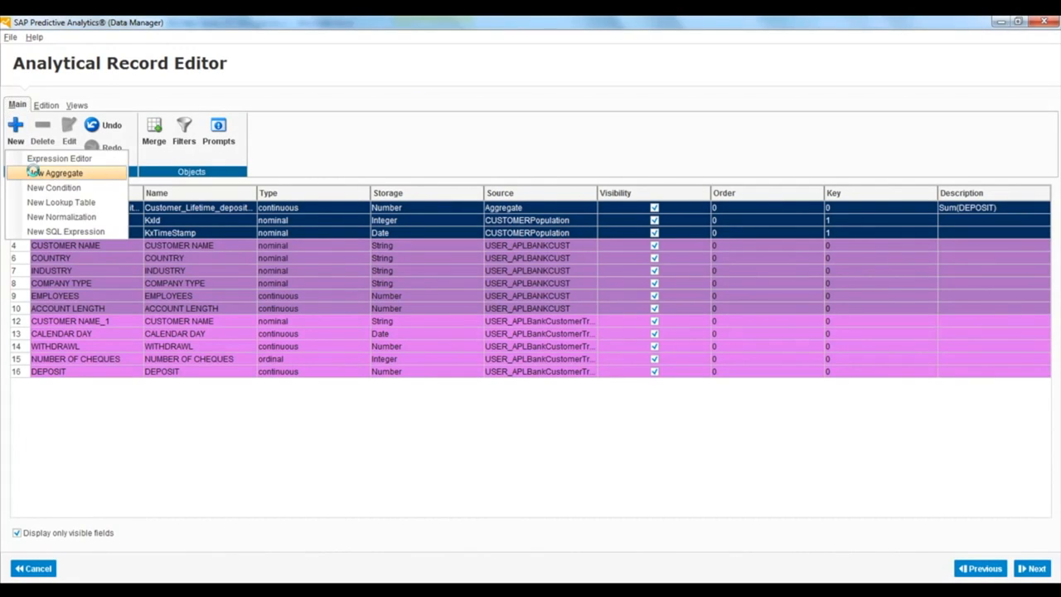
left_click(33, 172)
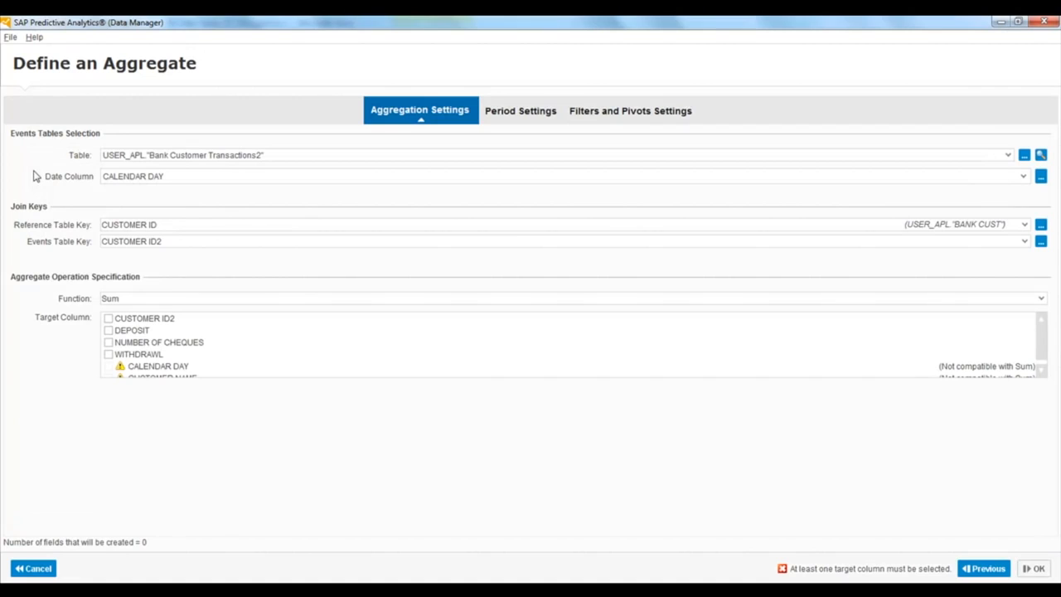
left_click(109, 355)
left_click(1038, 568)
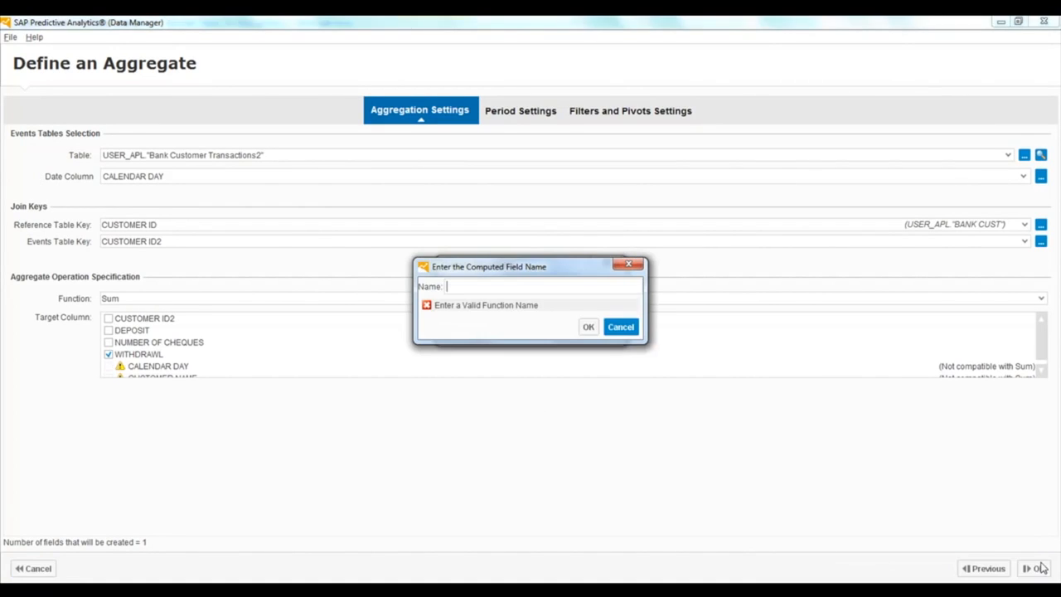
type("Customer")
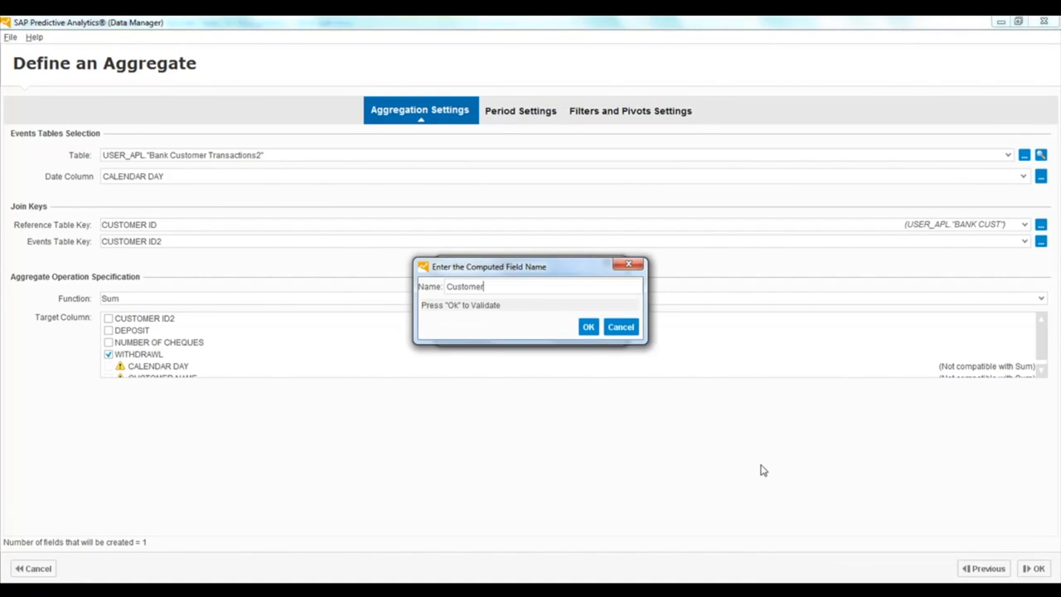
type("_Lifetime_Withdraw")
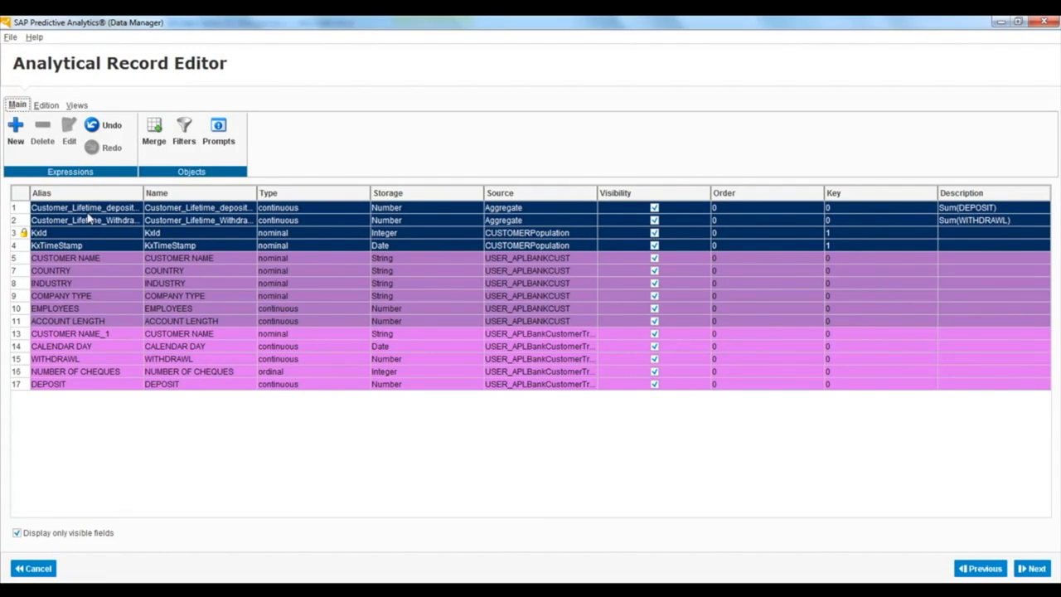
mouse_move(88, 225)
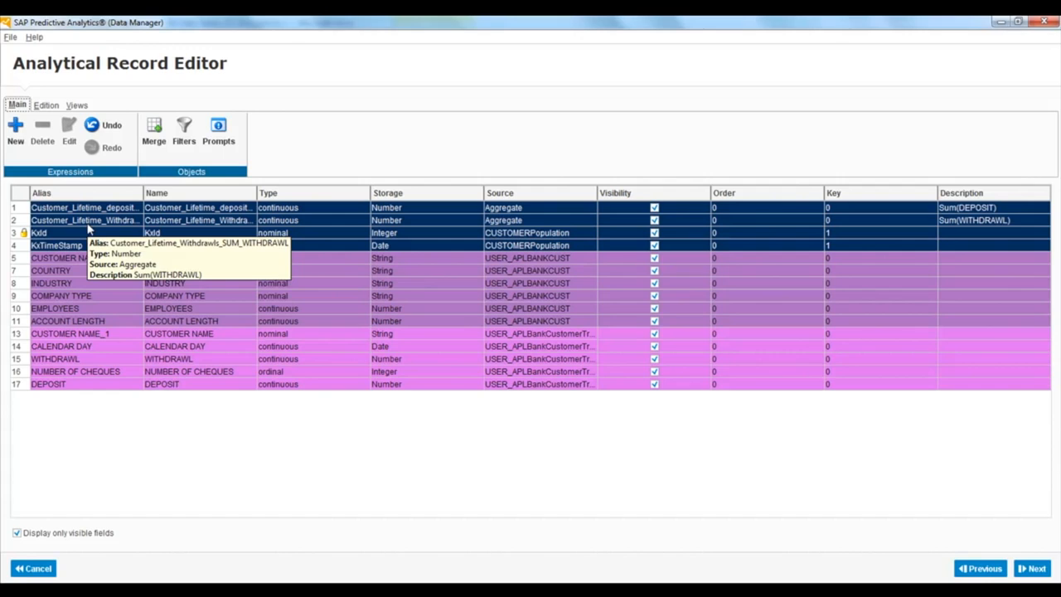
Build a new expression that subtracts Customer_Lifetime_Withdrawls_SUM_WITHDRAWL from Customer_Lifetime_deposits_SUM_DEPOSIT
left_click(15, 131)
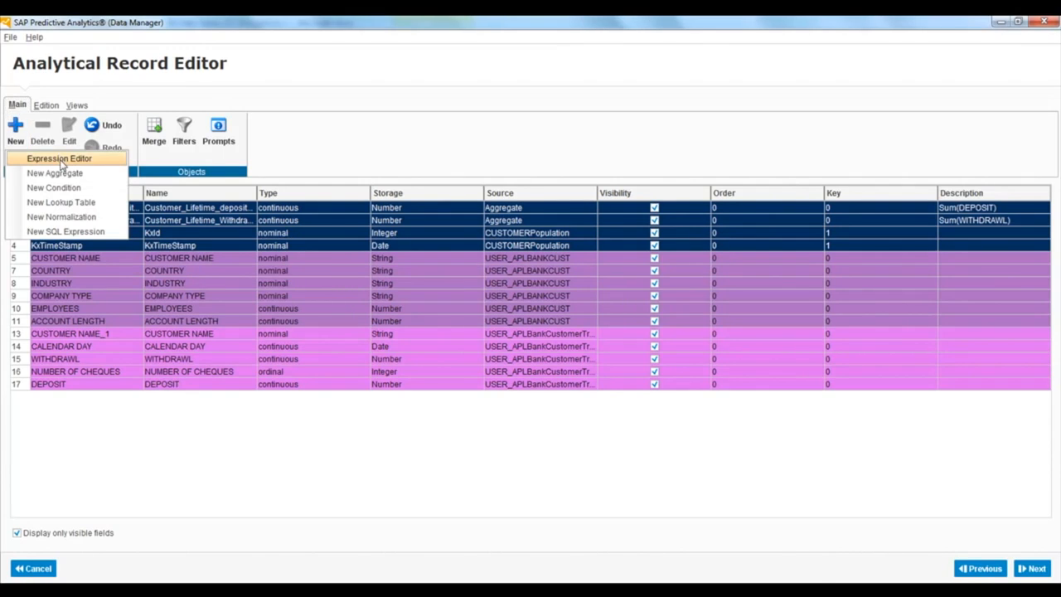
left_click(60, 160)
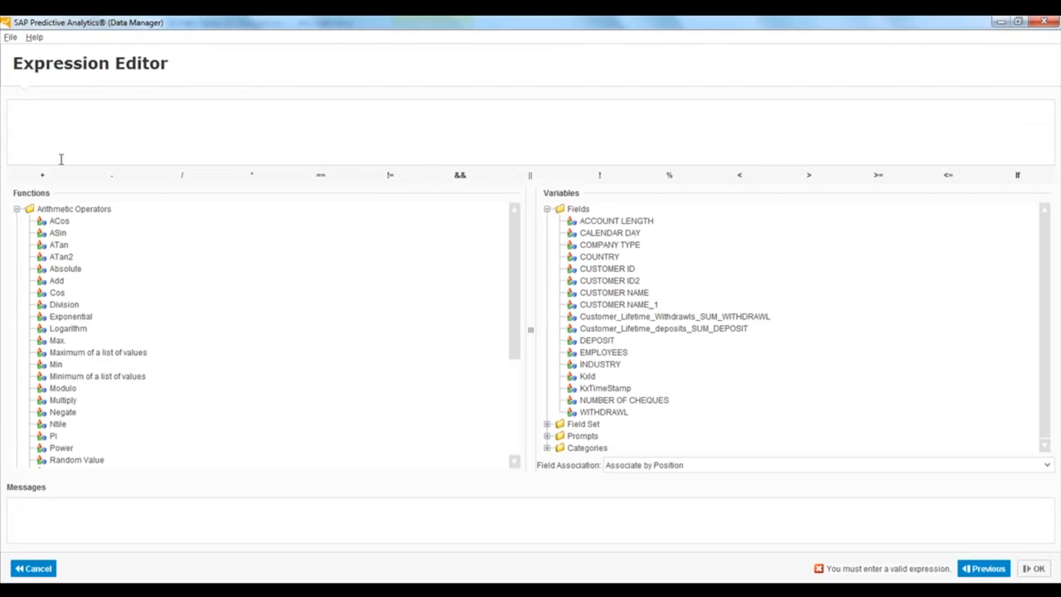
double_click(681, 329)
left_click(121, 184)
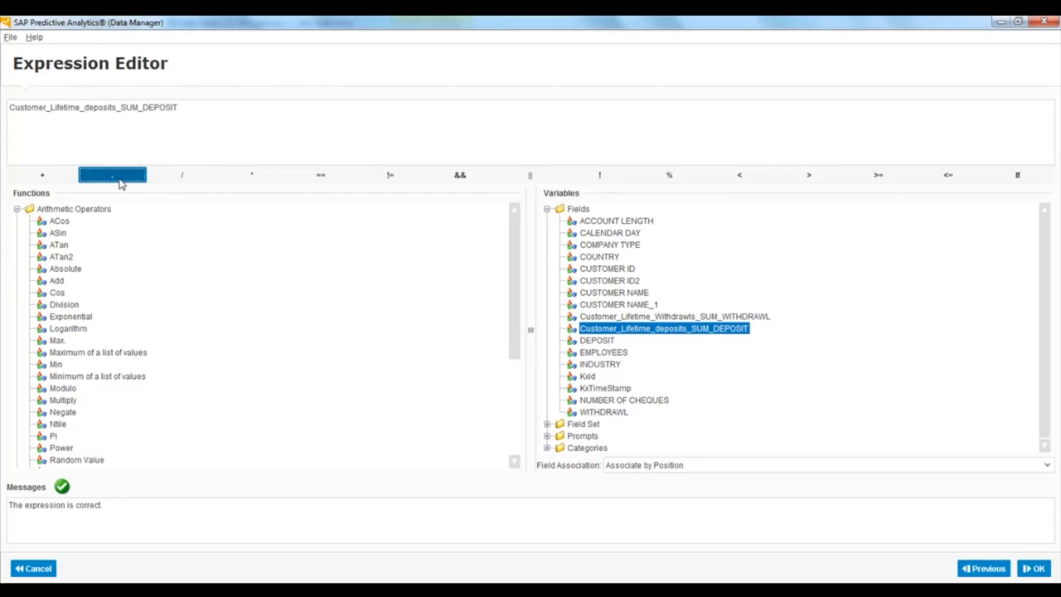
double_click(614, 317)
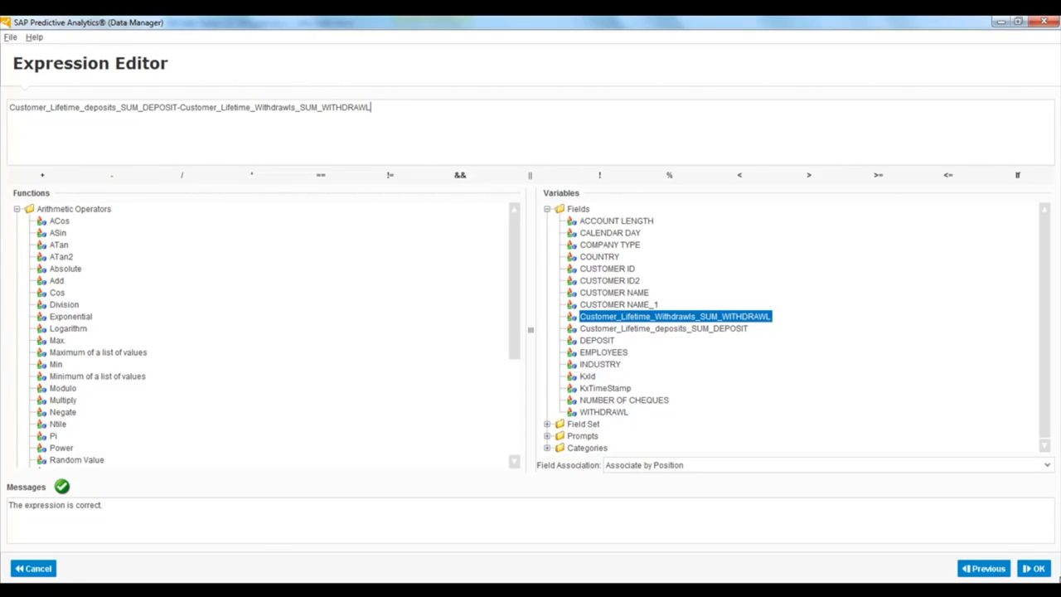
Complete the expression and name its computed field Customer_Balance
left_click(1036, 569)
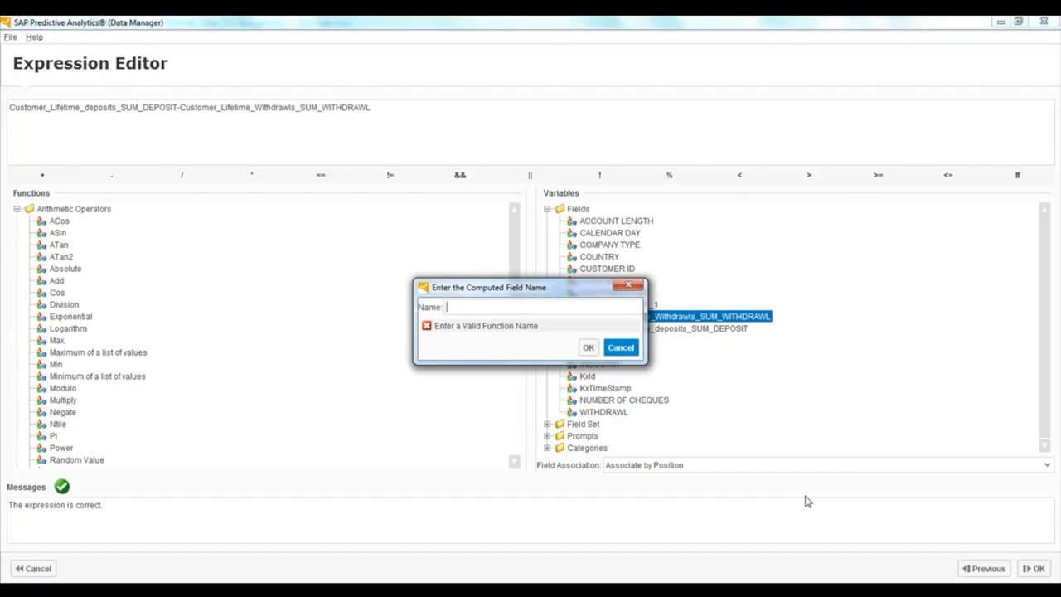
type("Customer_Balance")
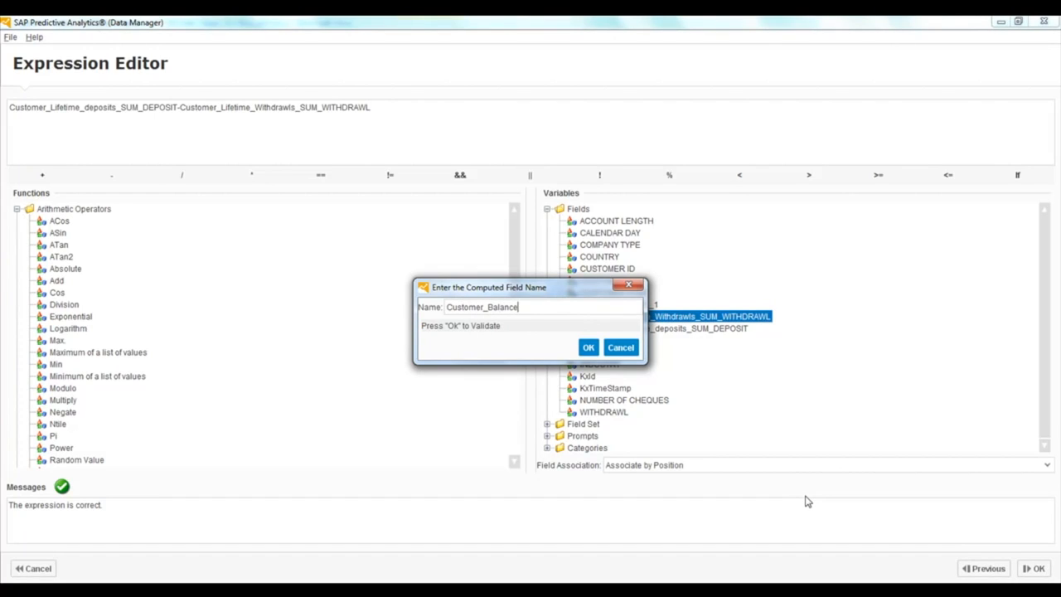
left_click(586, 348)
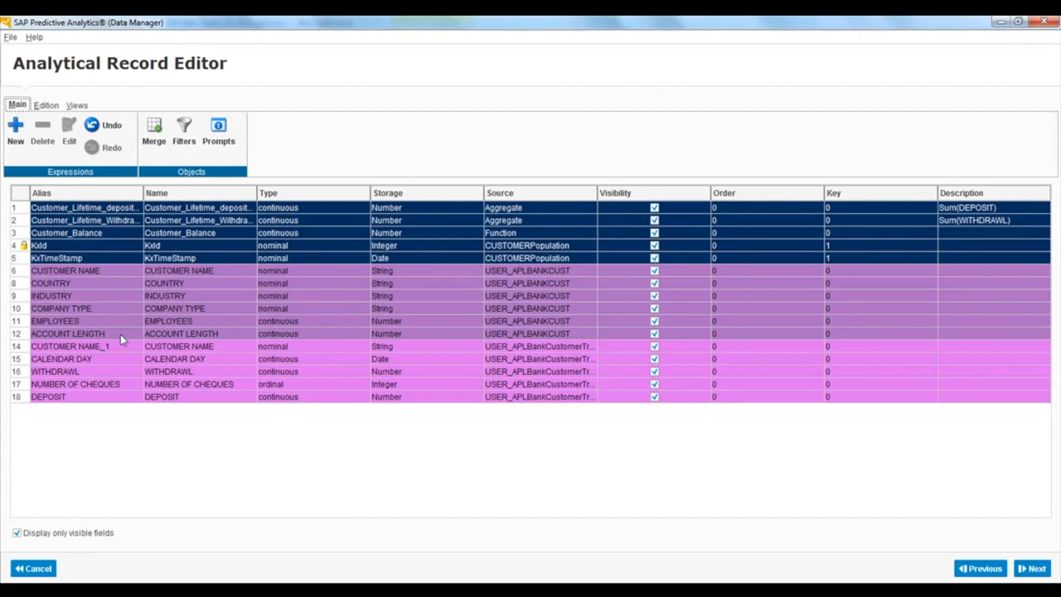